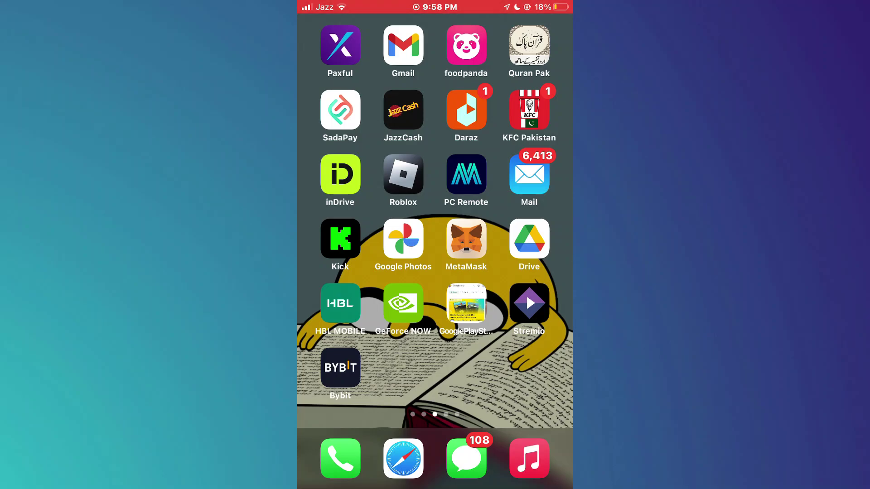
Launch Bybit from the Home Screen and start a deposit to see payment options
left_click(340, 367)
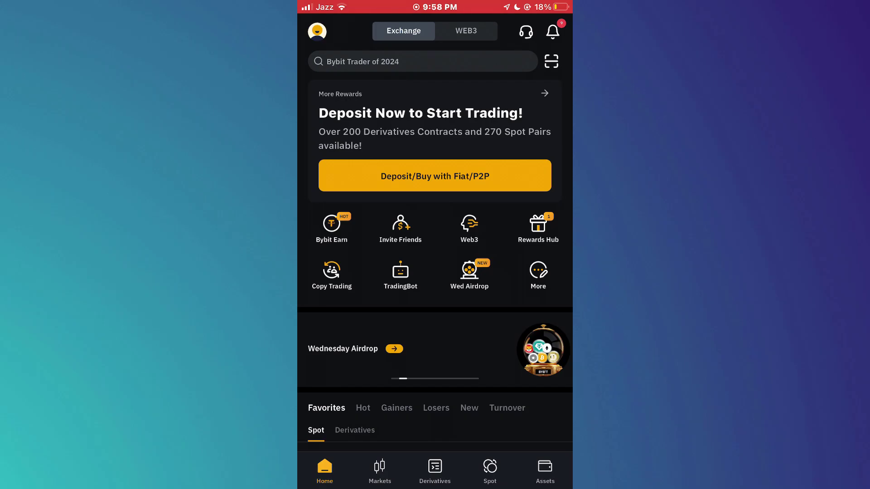
left_click(435, 176)
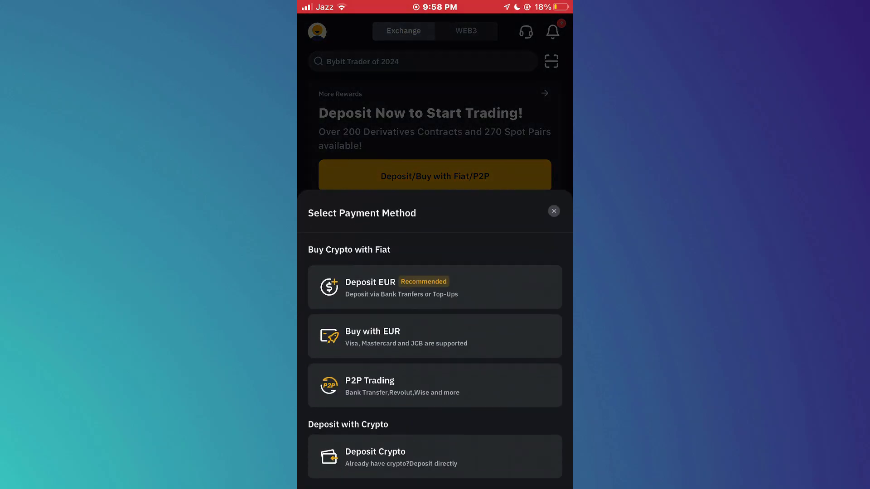
Choose Deposit Crypto, then Bitcoin on the BTC network
left_click(435, 457)
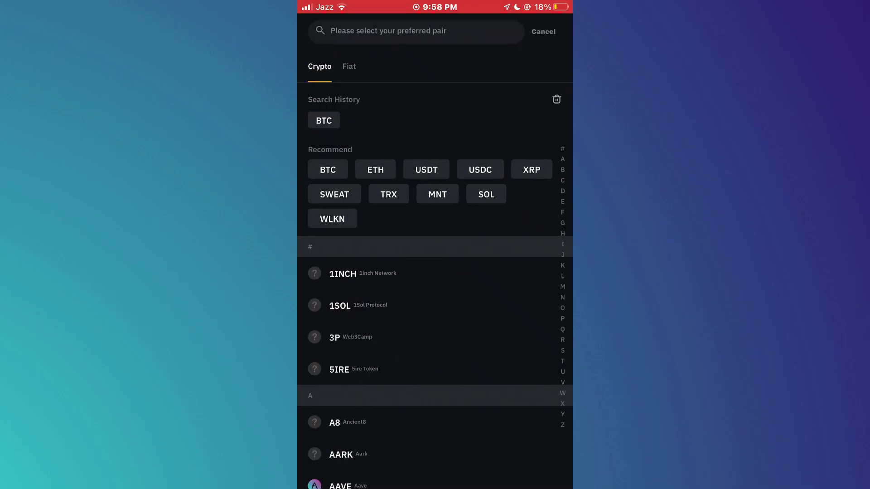
scroll(435, 305, "down", 5)
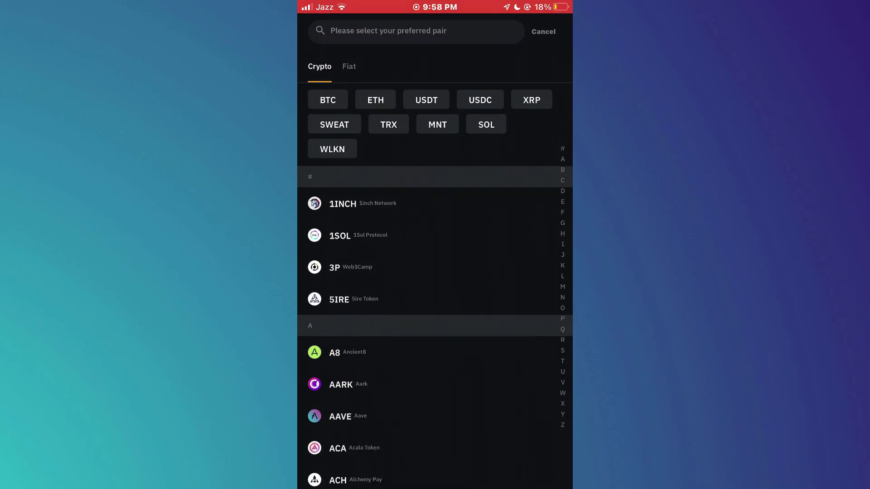
scroll(435, 306, "down", 4)
scroll(435, 306, "down", 5)
scroll(435, 305, "down", 5)
scroll(435, 306, "down", 2)
scroll(435, 306, "down", 3)
scroll(436, 306, "down", 4)
scroll(435, 306, "down", 3)
scroll(435, 306, "down", 5)
scroll(435, 306, "down", 3)
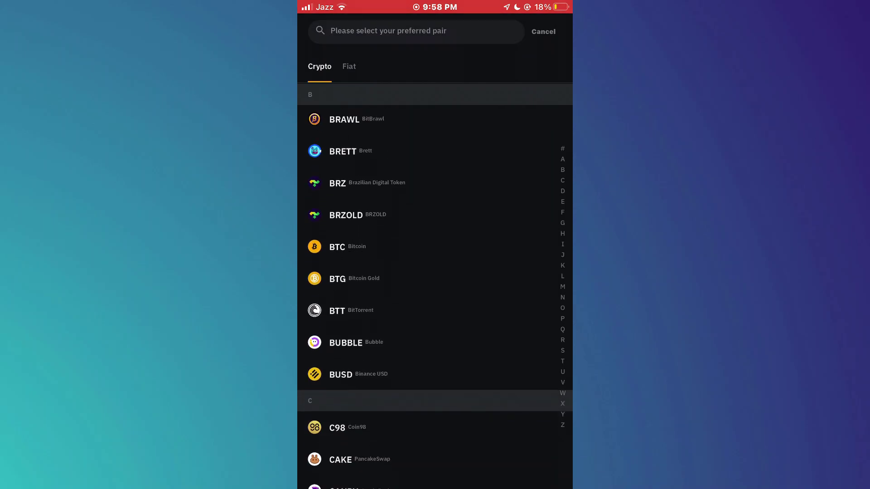
left_click(337, 248)
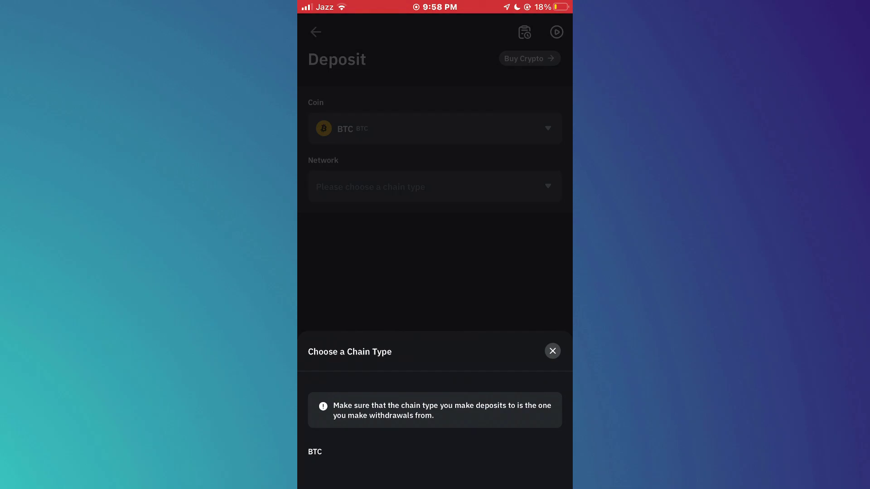
left_click(314, 452)
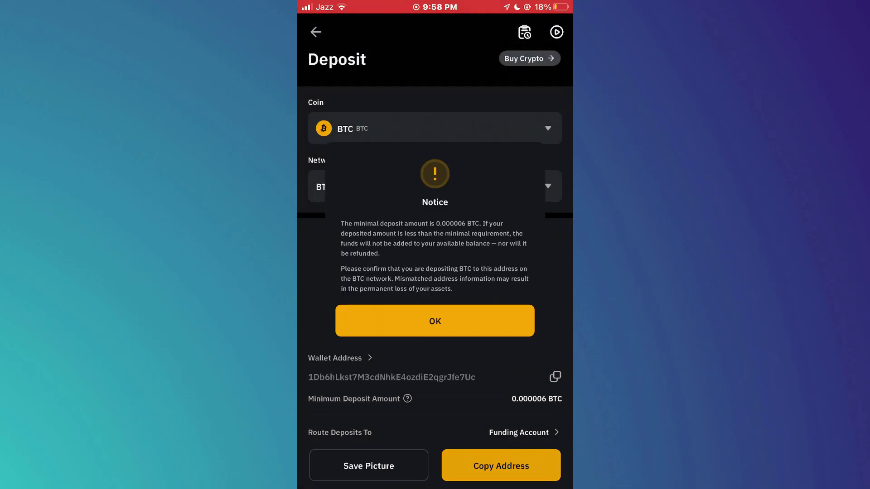
Dismiss the minimum-deposit notice and copy the BTC wallet address
left_click(435, 321)
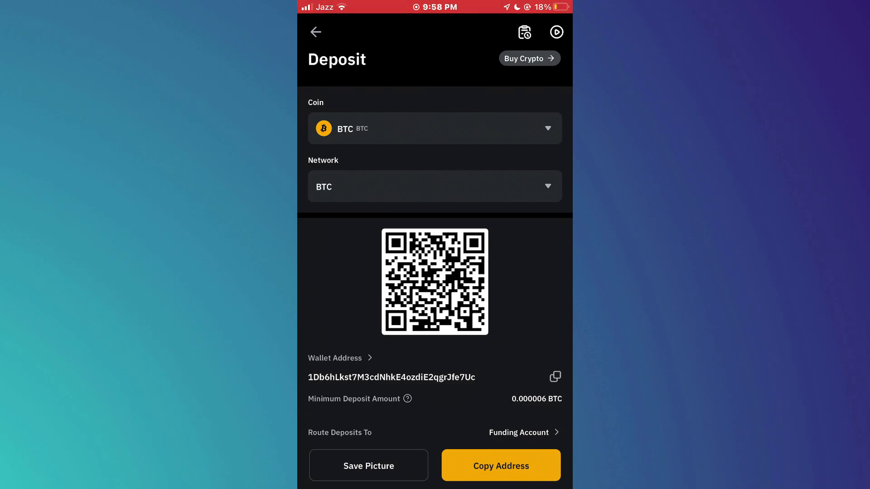
left_click(501, 466)
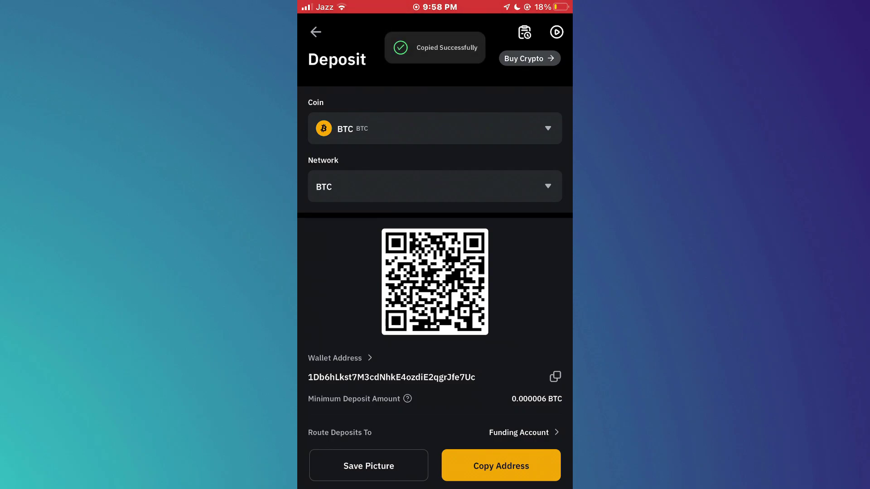